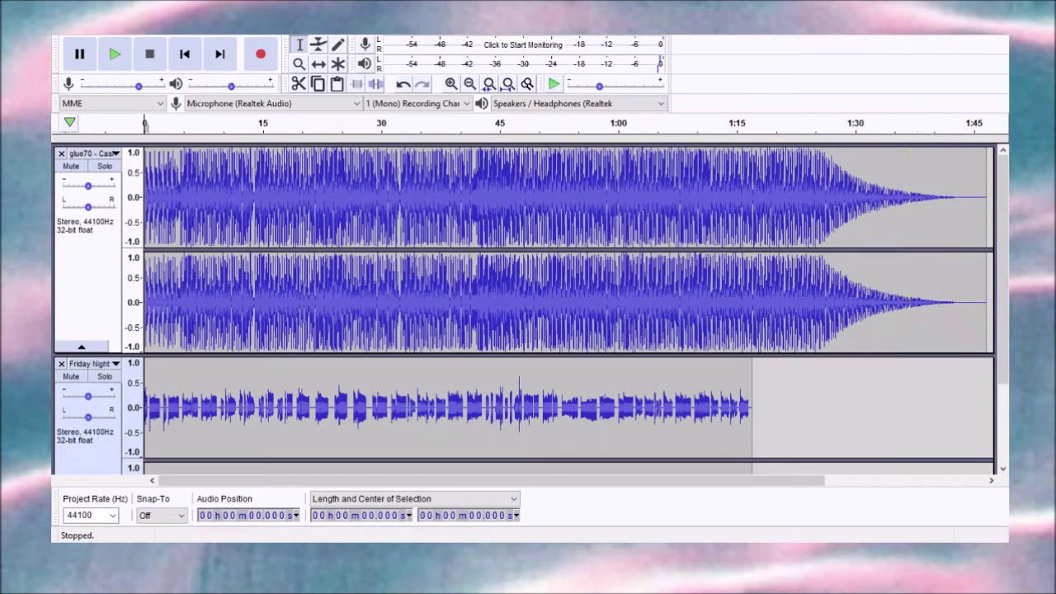
- Select and inspect the upper song and Friday Night tracks, then clear the selection
click(901, 93)
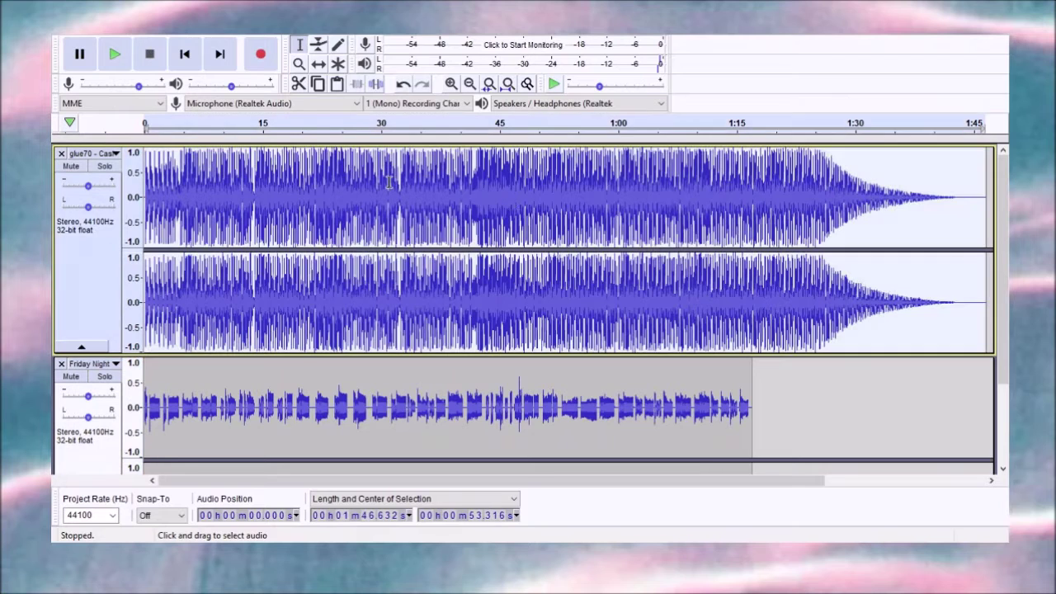
click(453, 199)
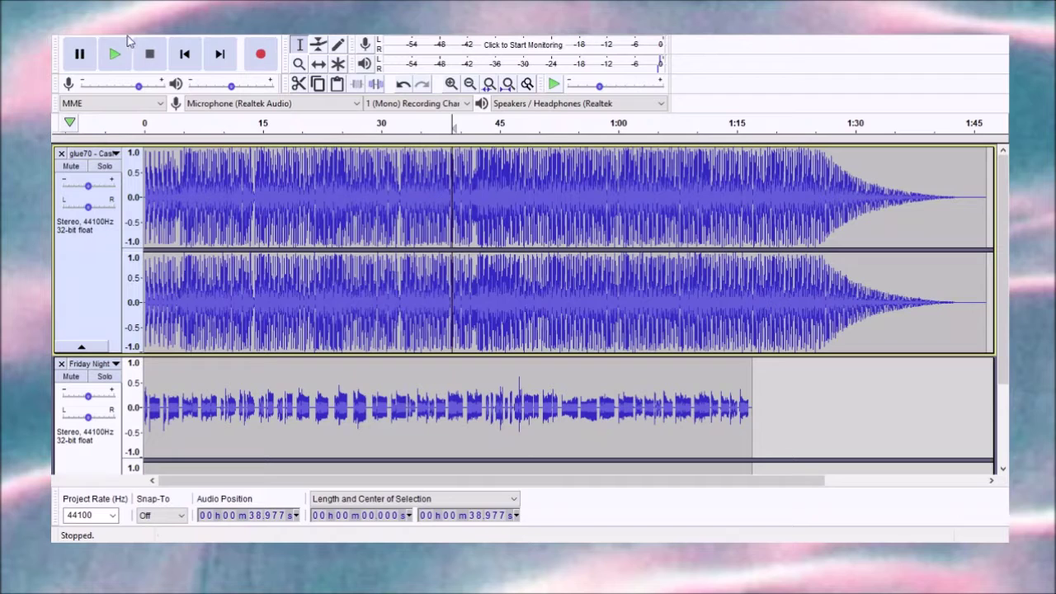
click(185, 54)
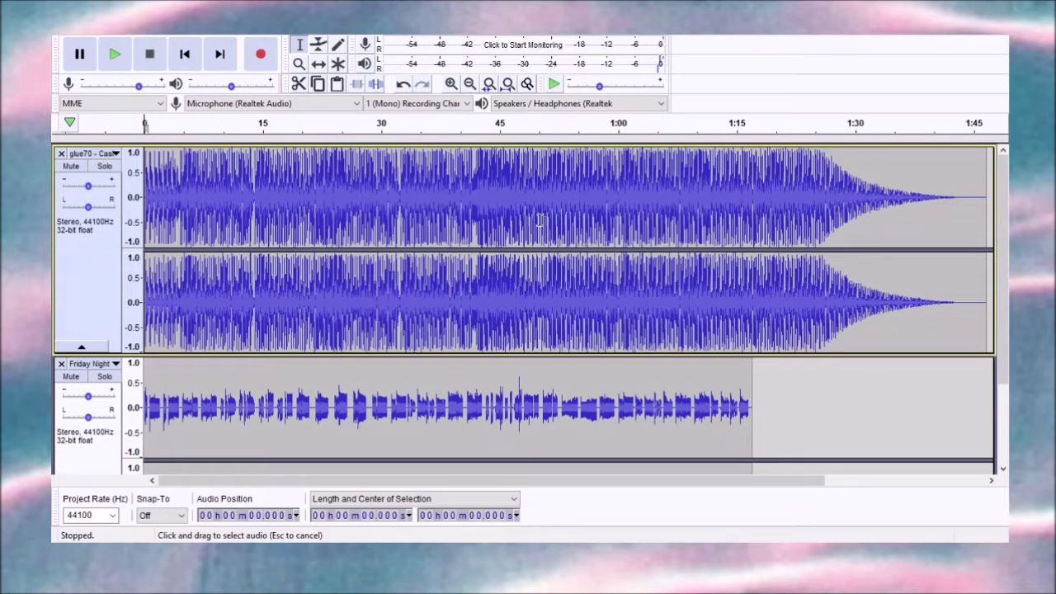
double_click(478, 289)
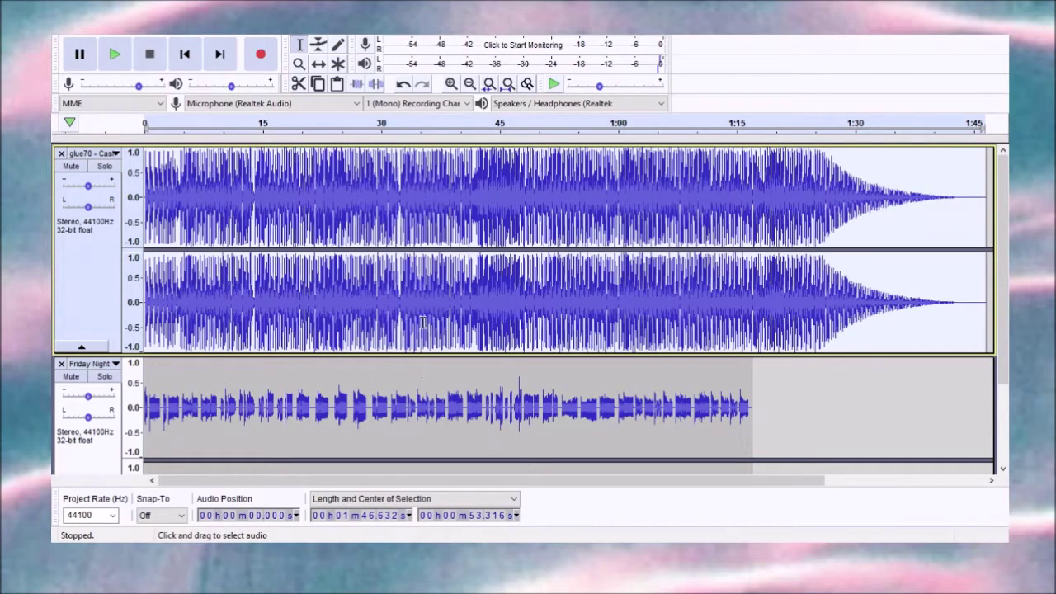
double_click(426, 392)
click(225, 136)
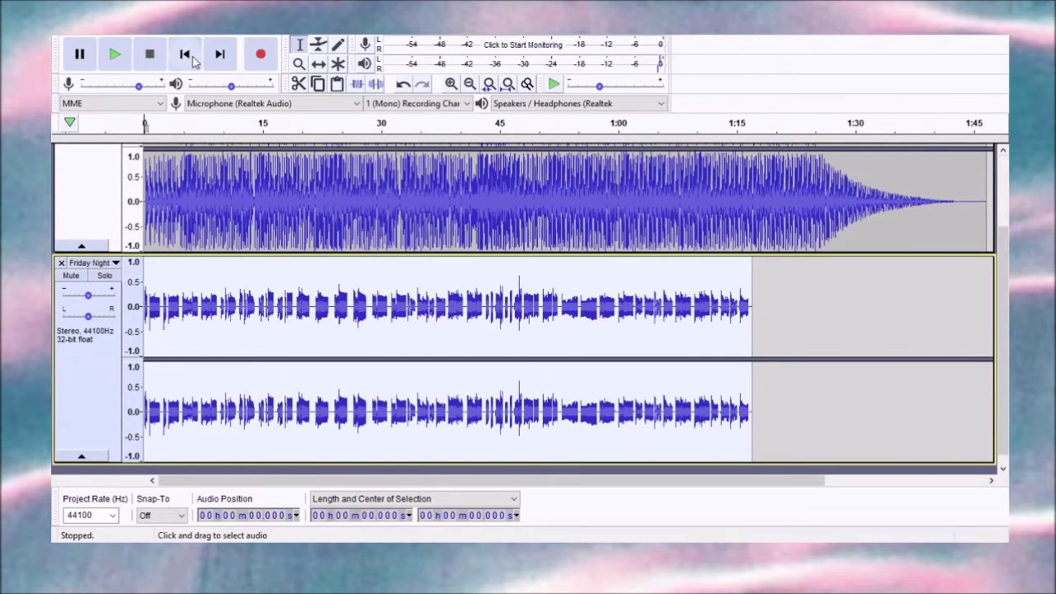
scroll(418, 283, up, 3)
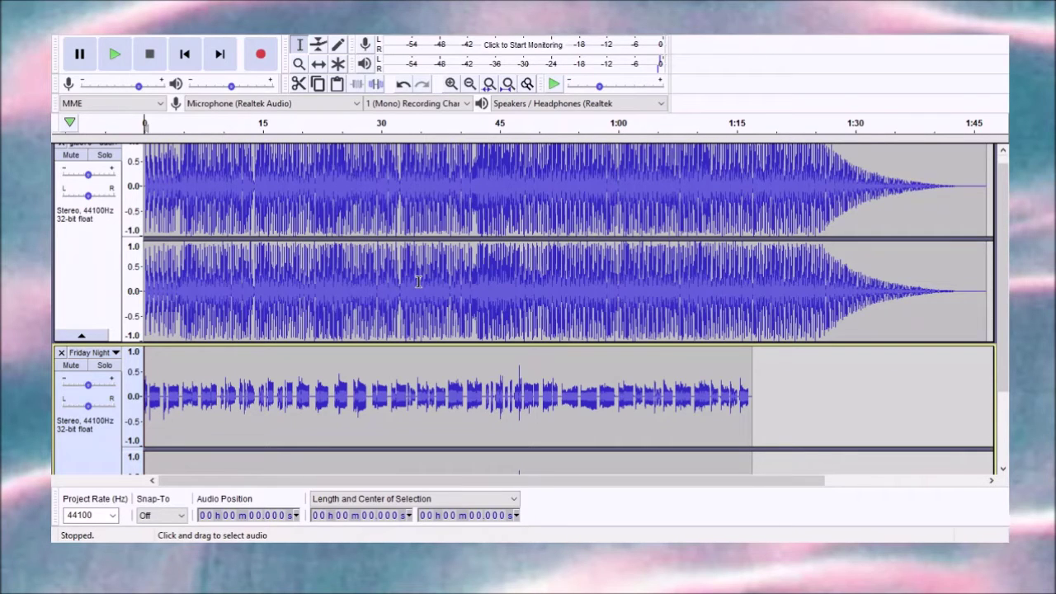
- Select the whole Friday Night clip and change its tempo to shorten it to about 1:14
double_click(366, 432)
scroll(365, 432, down, 3)
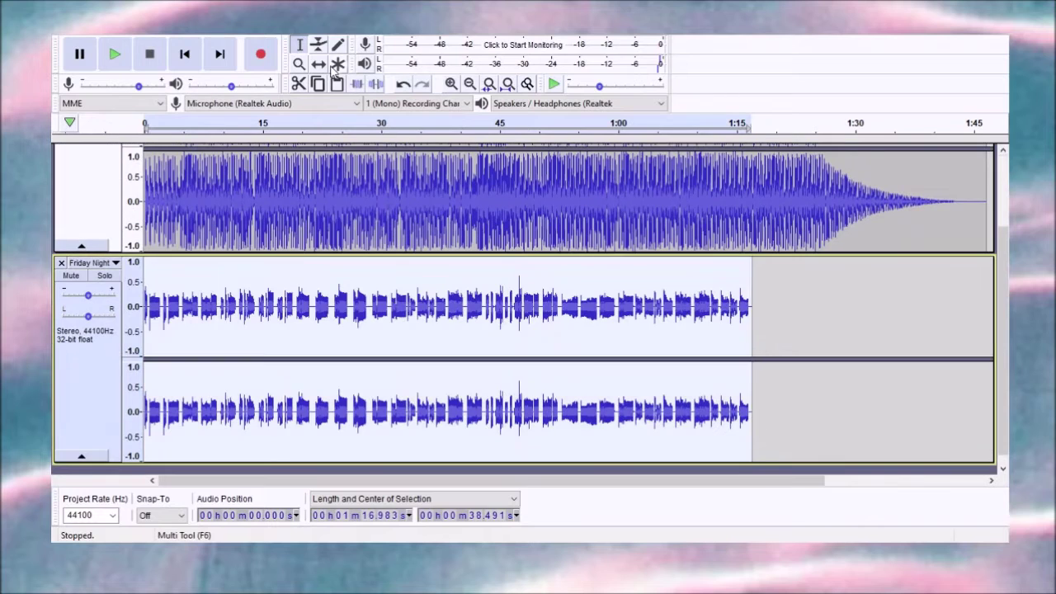
click(299, 42)
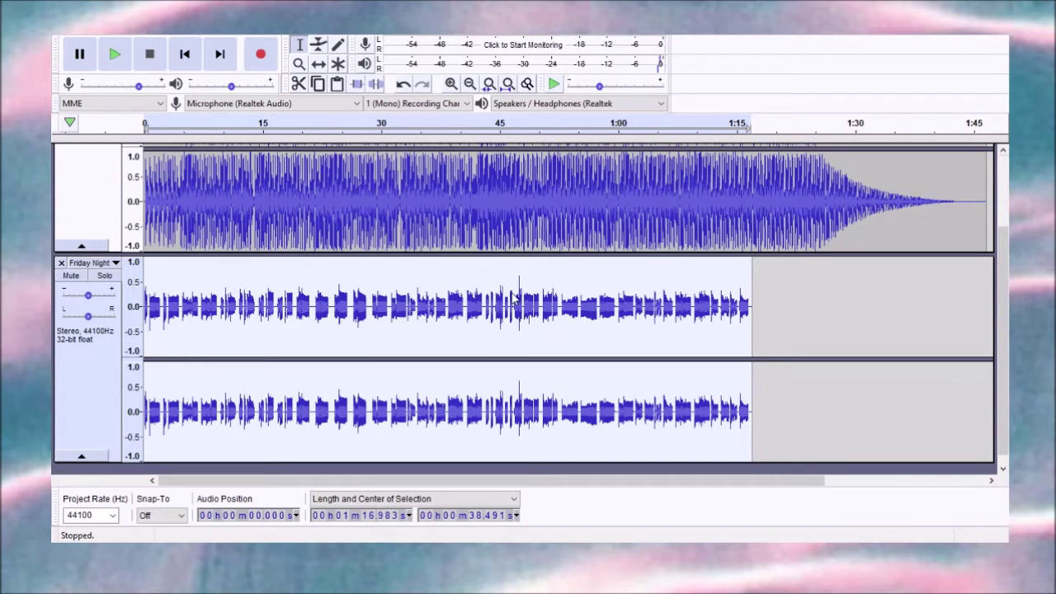
click(559, 376)
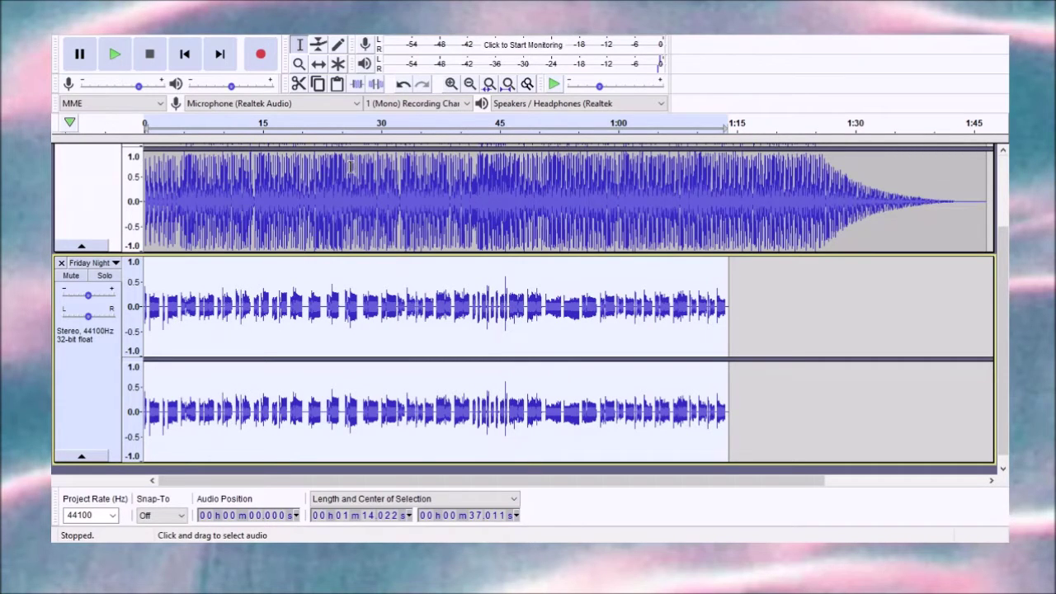
- Solo the upper song, zoom in on its opening seconds, and play it briefly
click(319, 64)
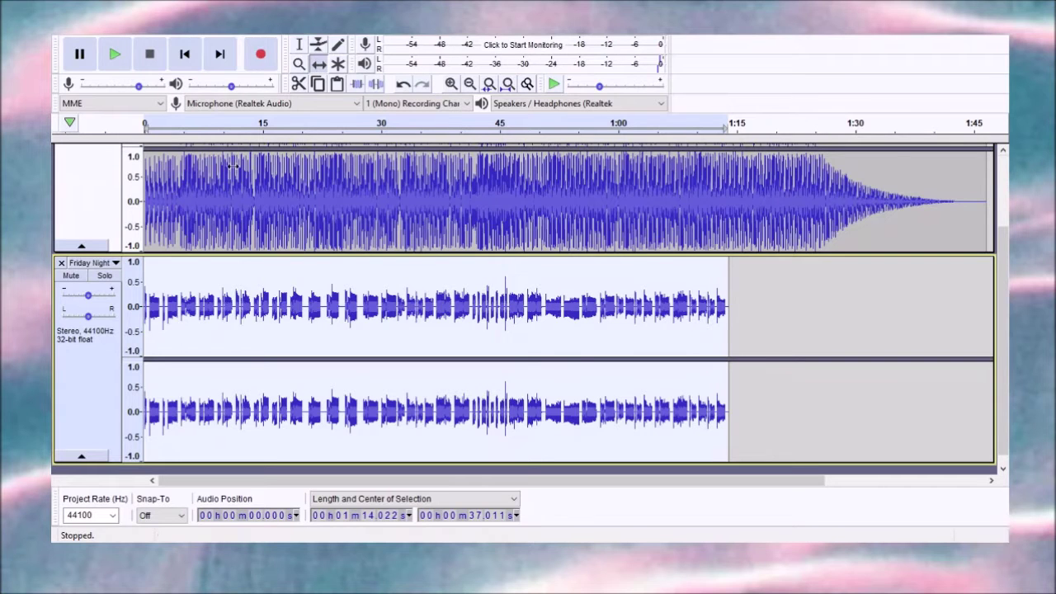
scroll(182, 209, up, 2)
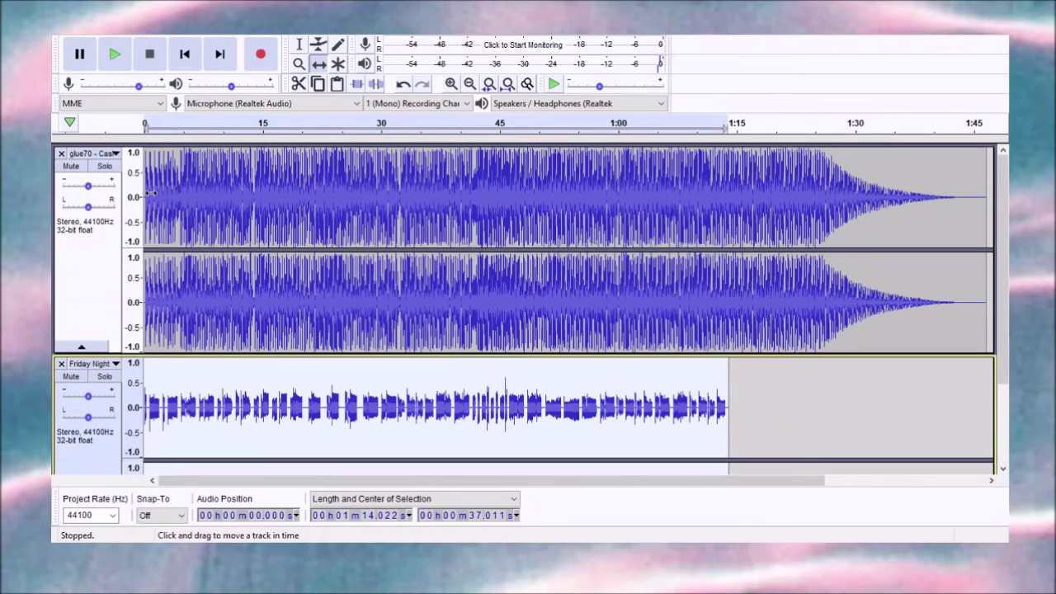
click(111, 168)
click(185, 53)
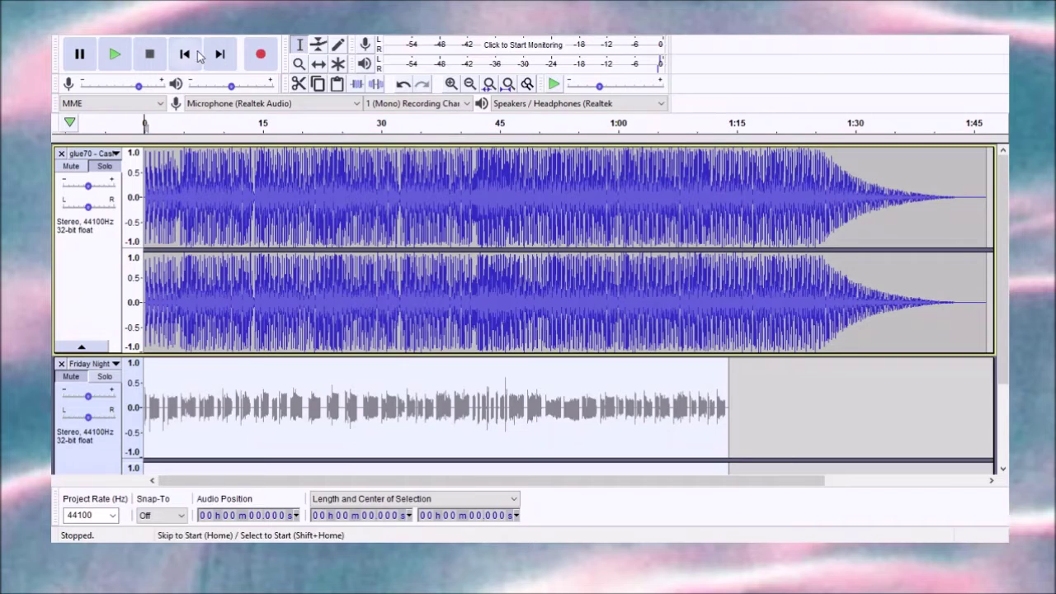
click(299, 64)
click(342, 198)
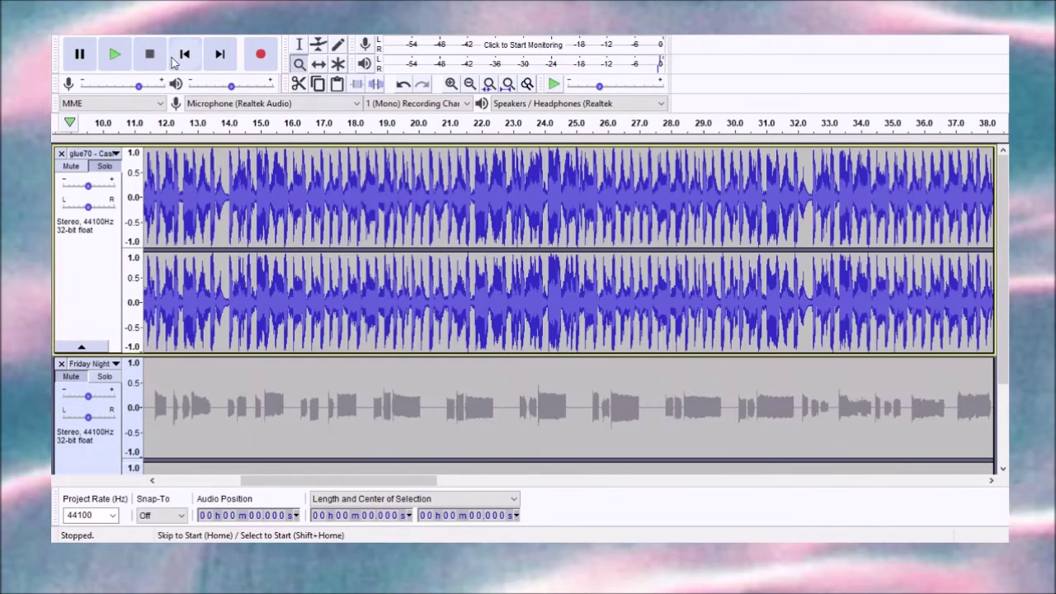
click(185, 54)
click(123, 56)
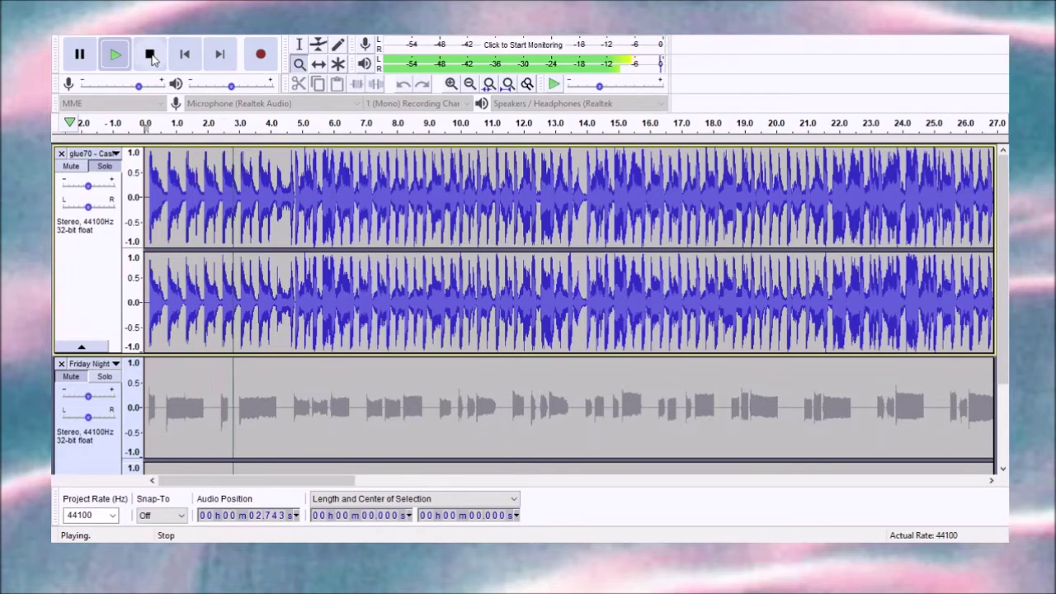
click(151, 55)
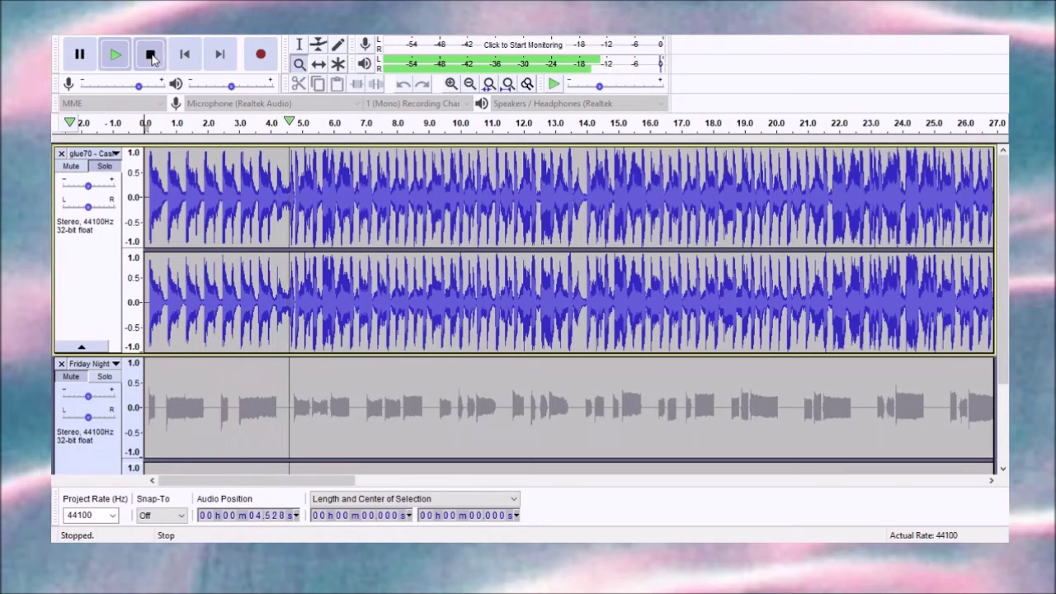
- Mark a point at about 4.6 s and play briefly from it
click(299, 45)
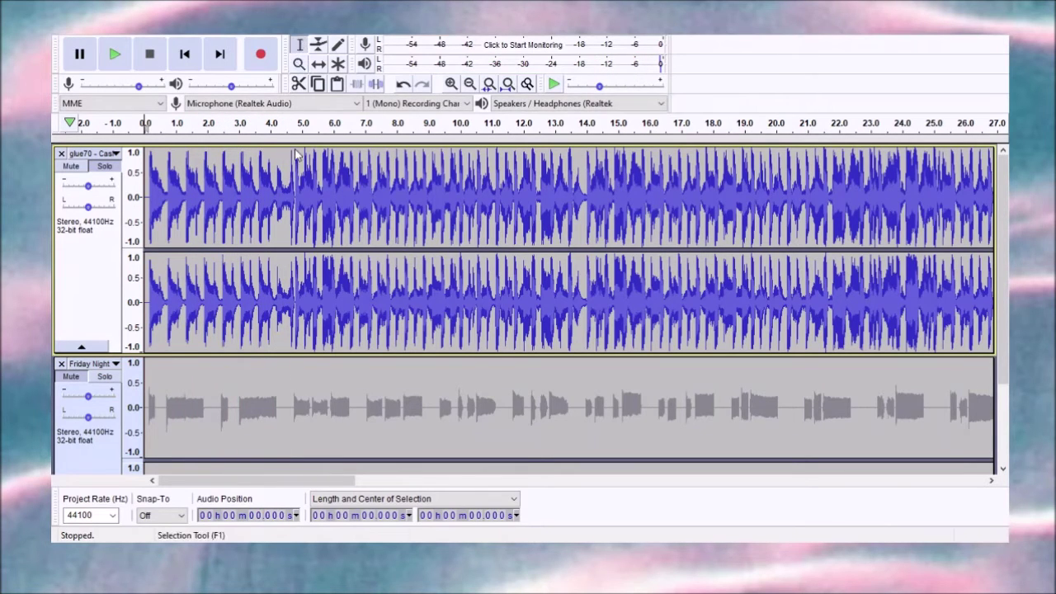
click(289, 189)
click(115, 54)
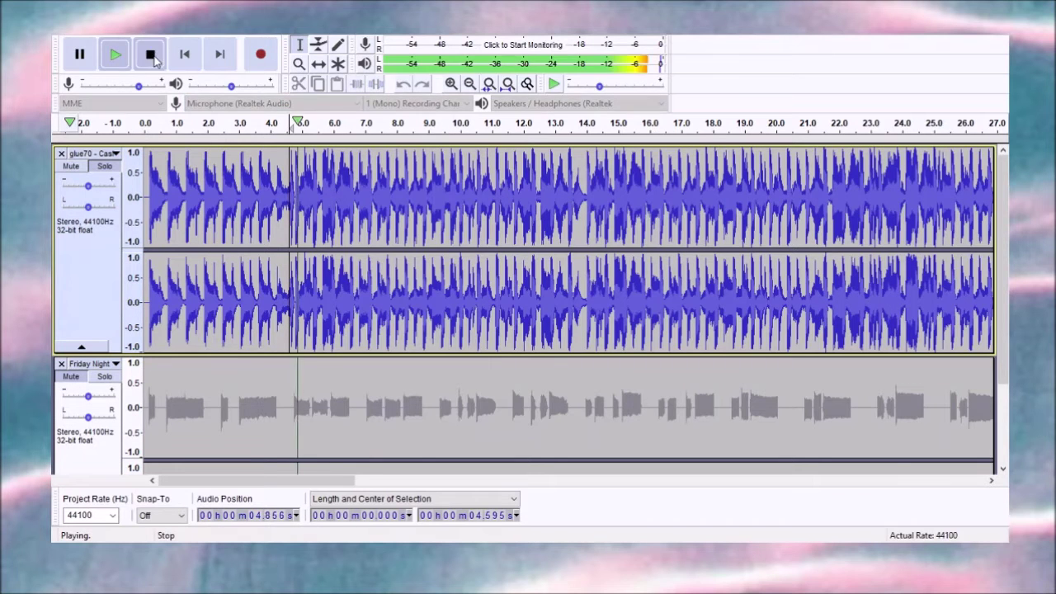
click(149, 53)
click(298, 64)
- Zoom in around the marked point and move the mark to about 4.79 s
click(230, 162)
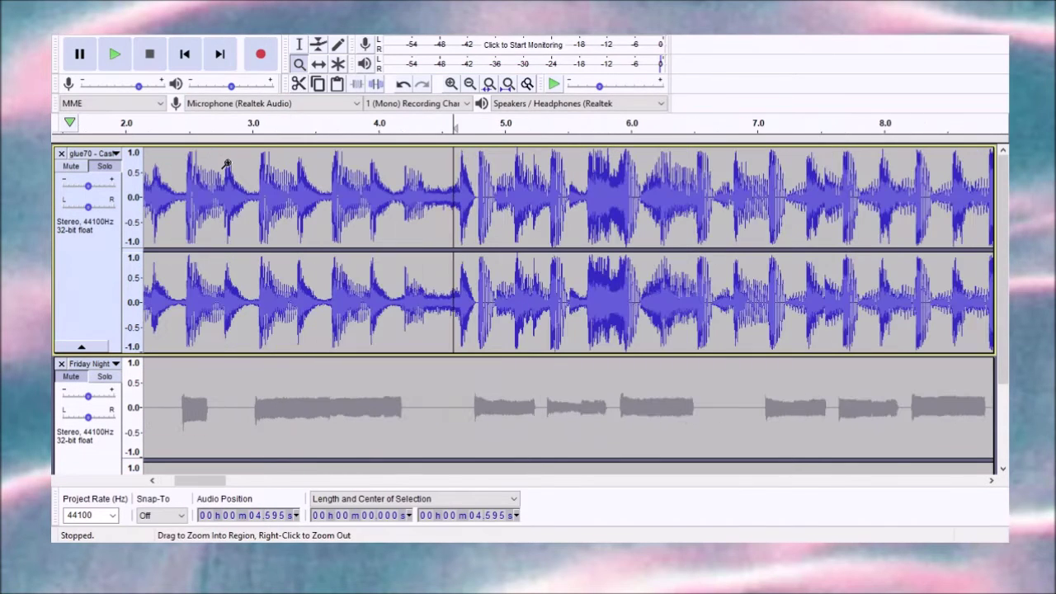
click(299, 45)
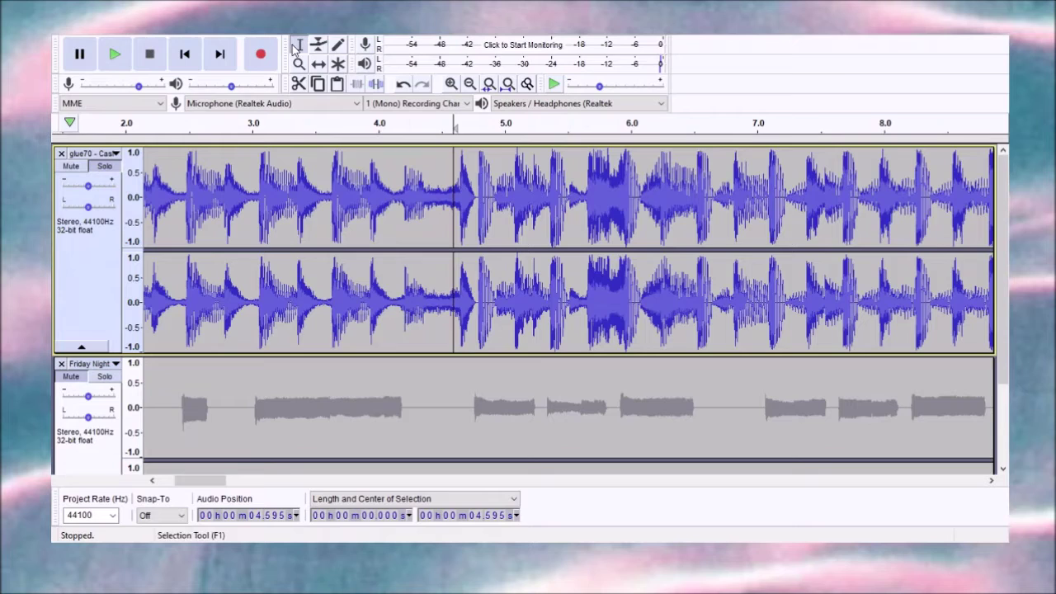
click(478, 198)
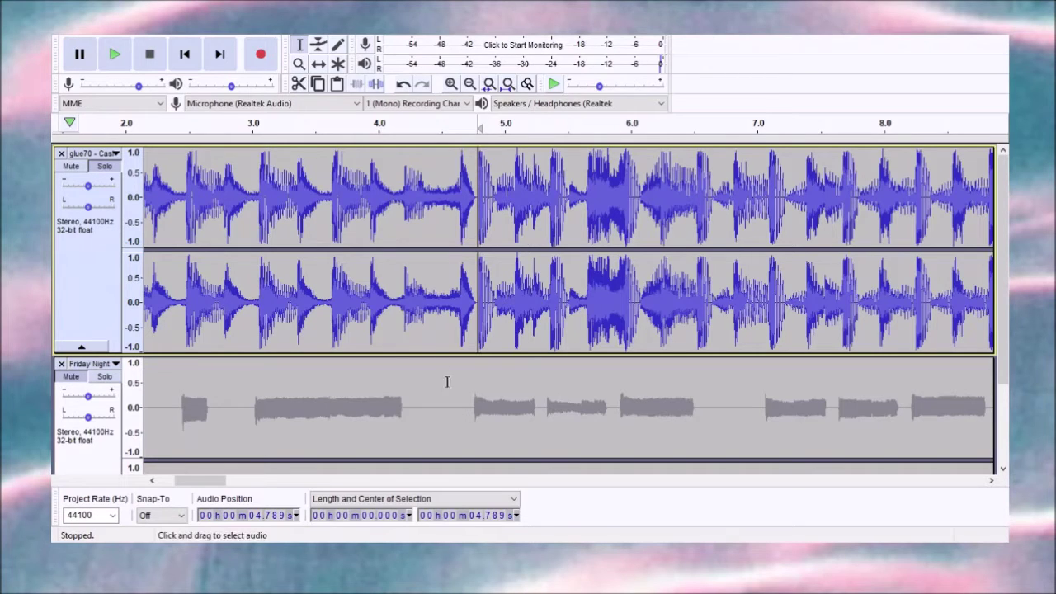
click(318, 64)
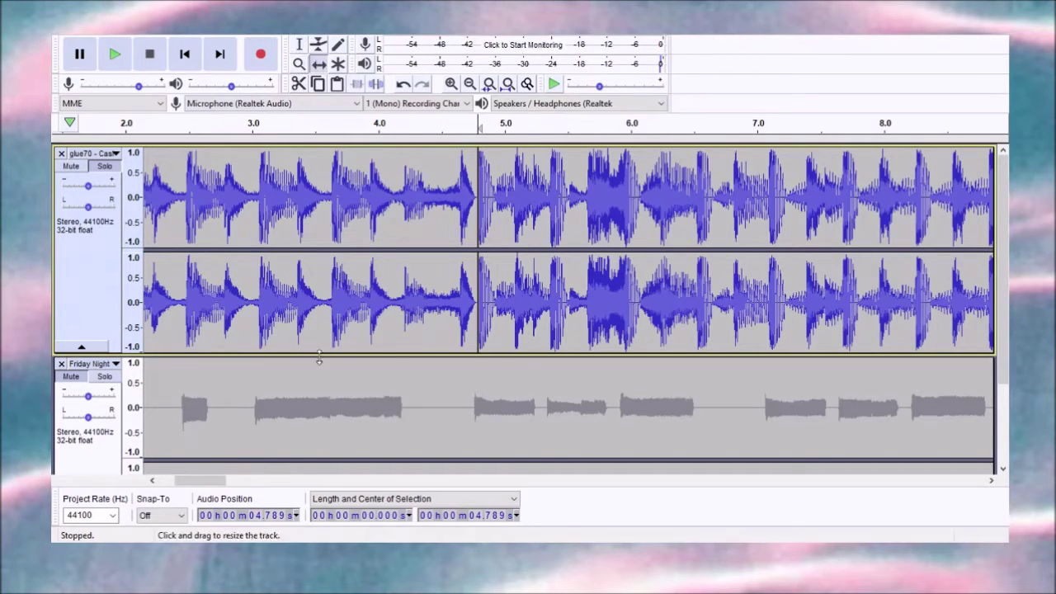
- Solo the Friday Night track and zoom in on its first beat
click(252, 396)
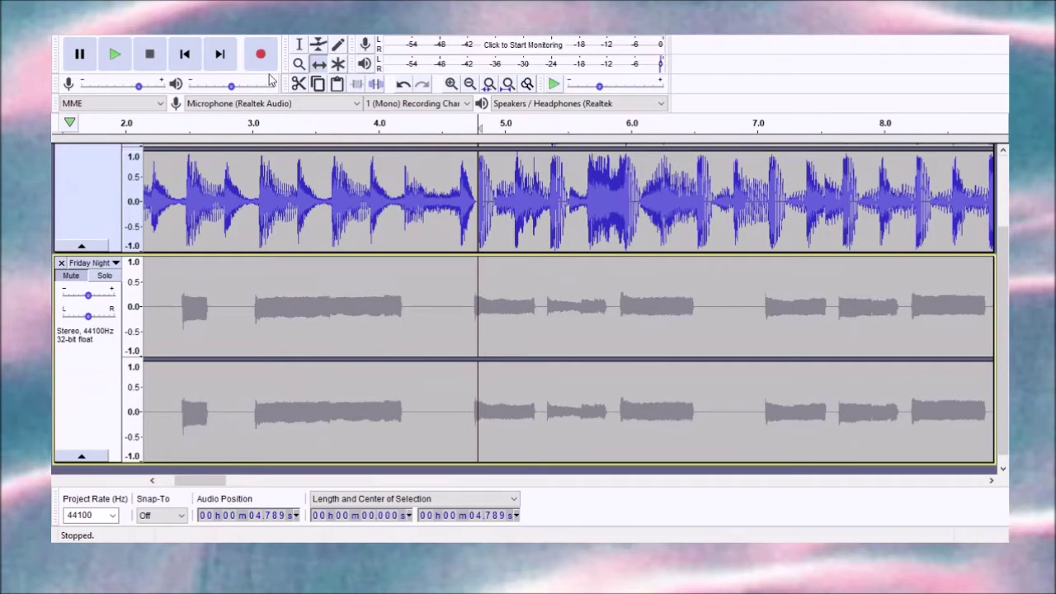
click(185, 54)
click(97, 284)
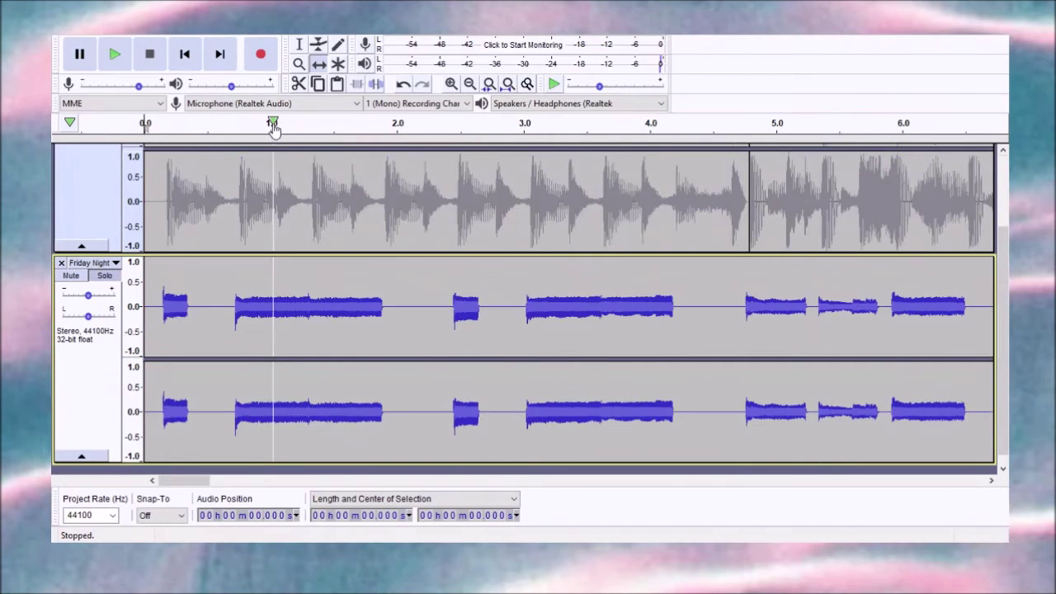
click(298, 45)
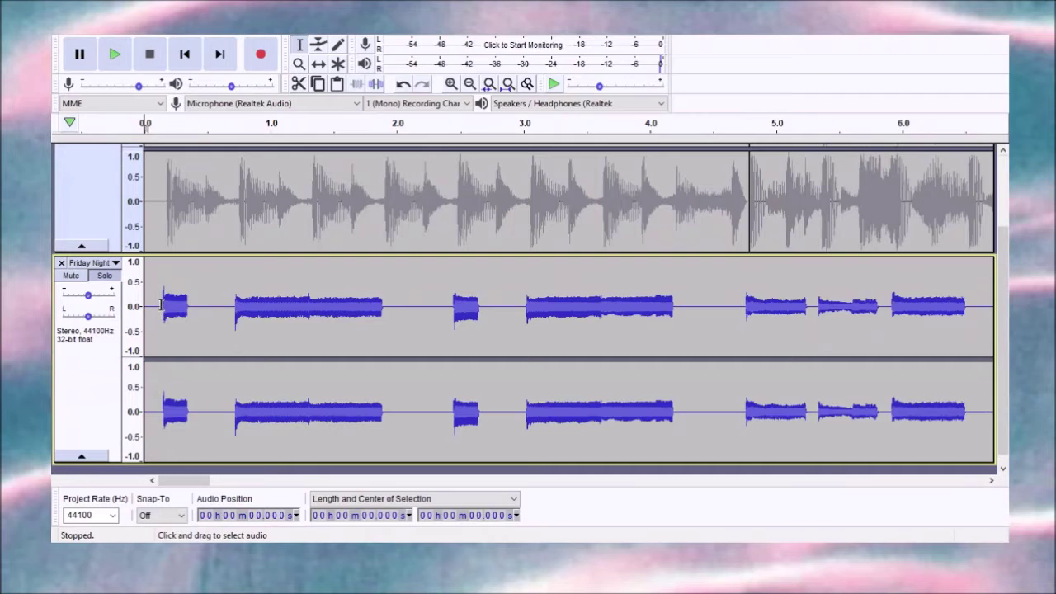
click(298, 63)
click(156, 337)
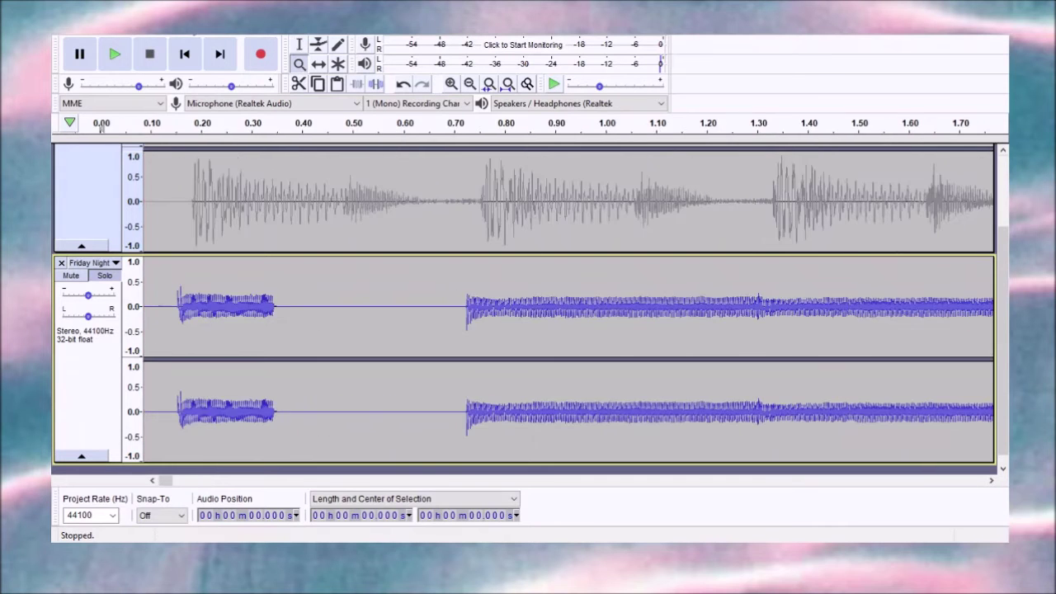
- Select from 0 to 0.15 s on the Friday Night track and delete that leading silence
click(300, 46)
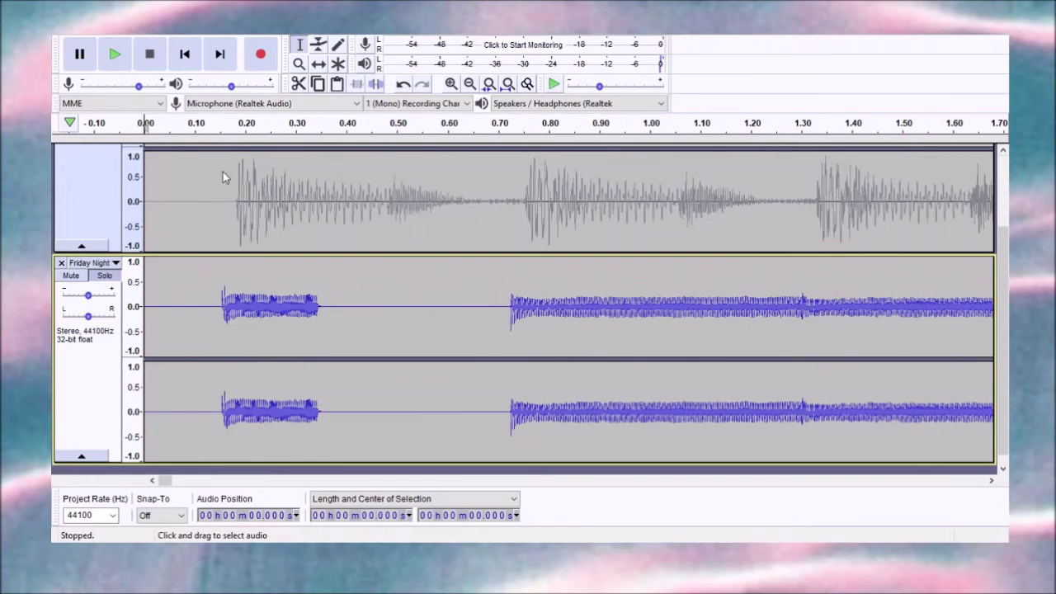
click(222, 306)
key(shift+Home)
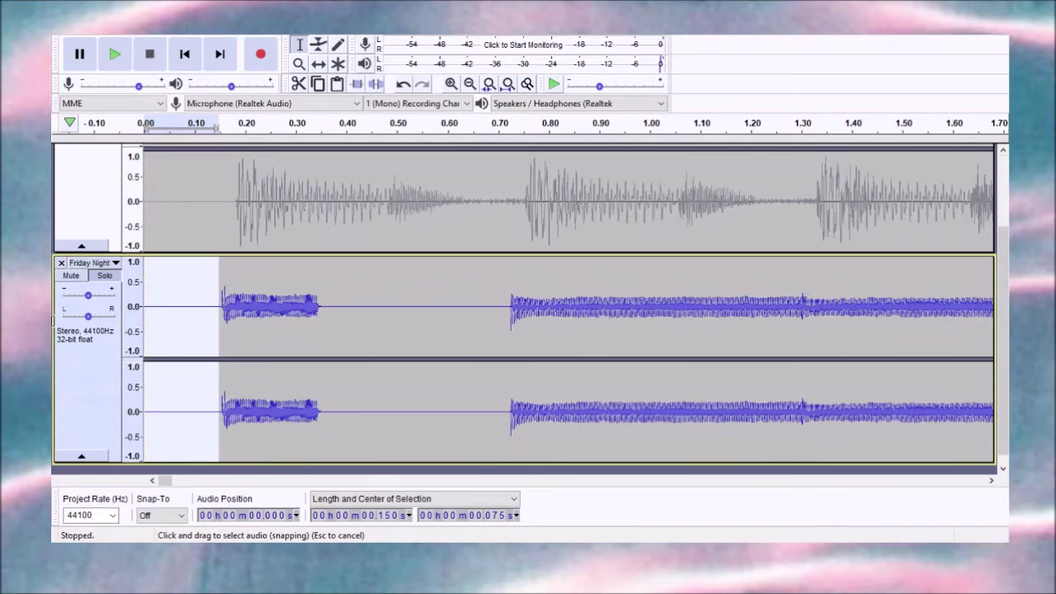
key(Delete)
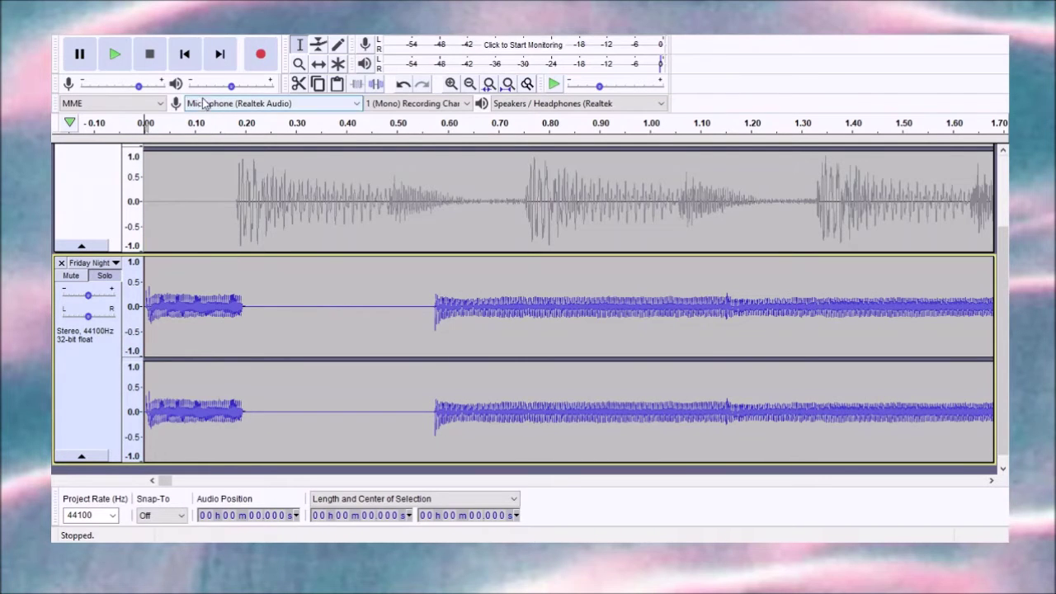
click(298, 63)
scroll(300, 166, up, 3)
- Zoom out and slide the Friday Night clip to start near 4.7 s
right_click(300, 166)
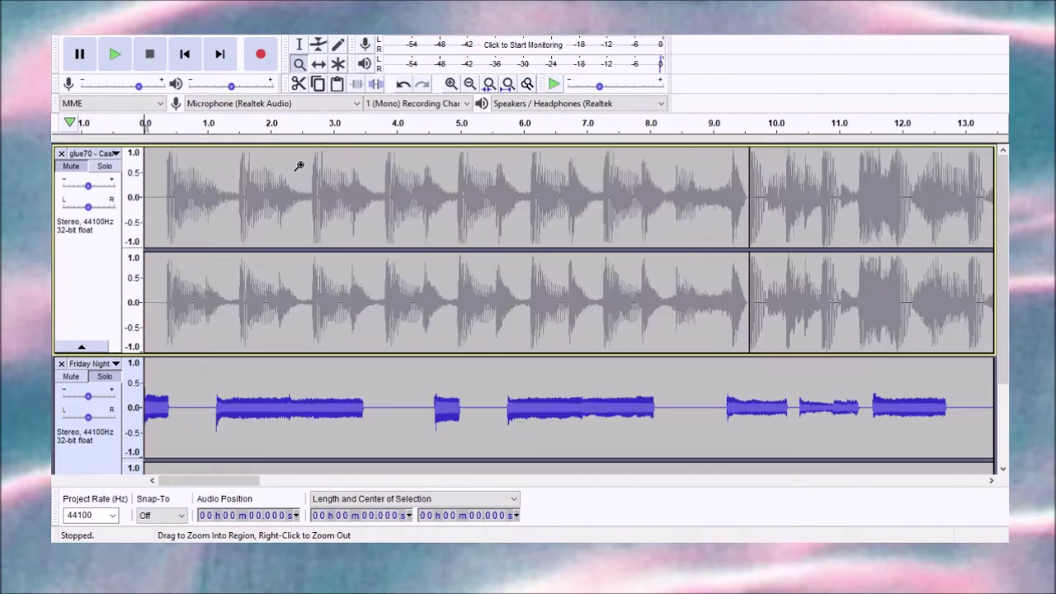
click(319, 63)
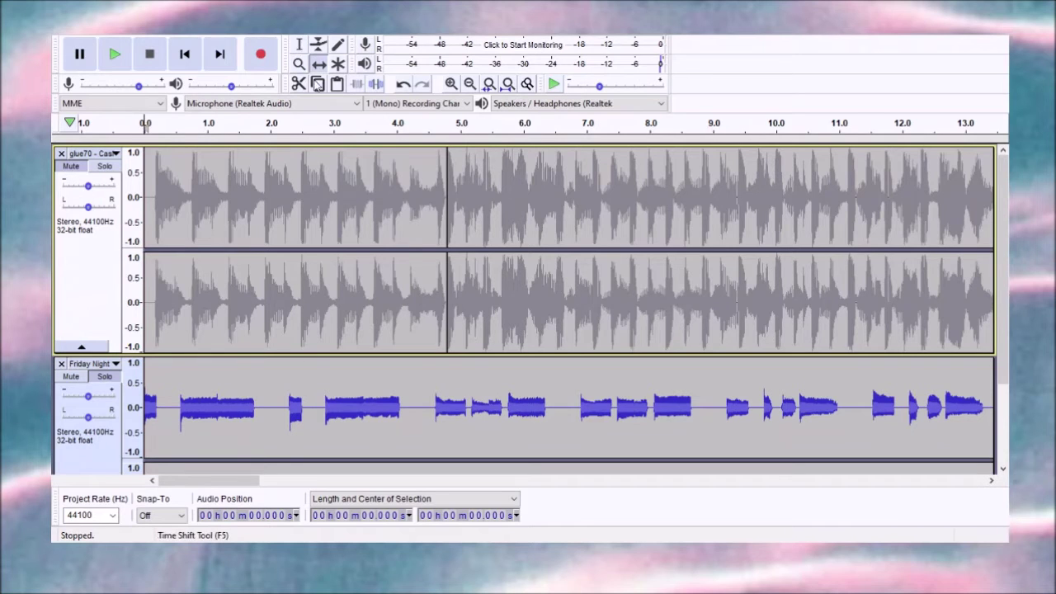
drag(509, 380, 563, 368)
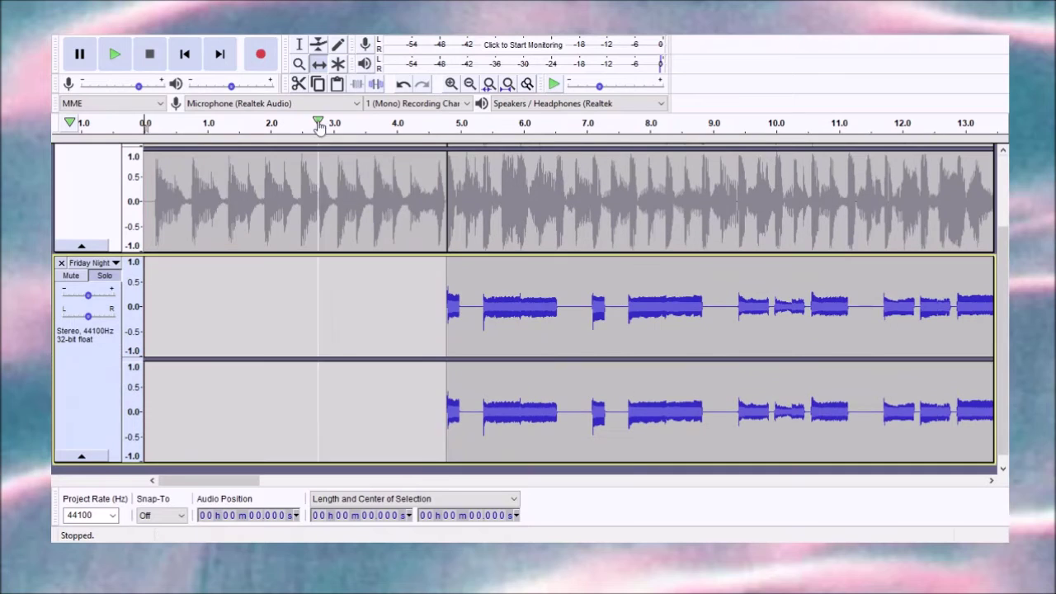
- Unmute the upper song and start playing the mix from about 4.6 s
click(302, 52)
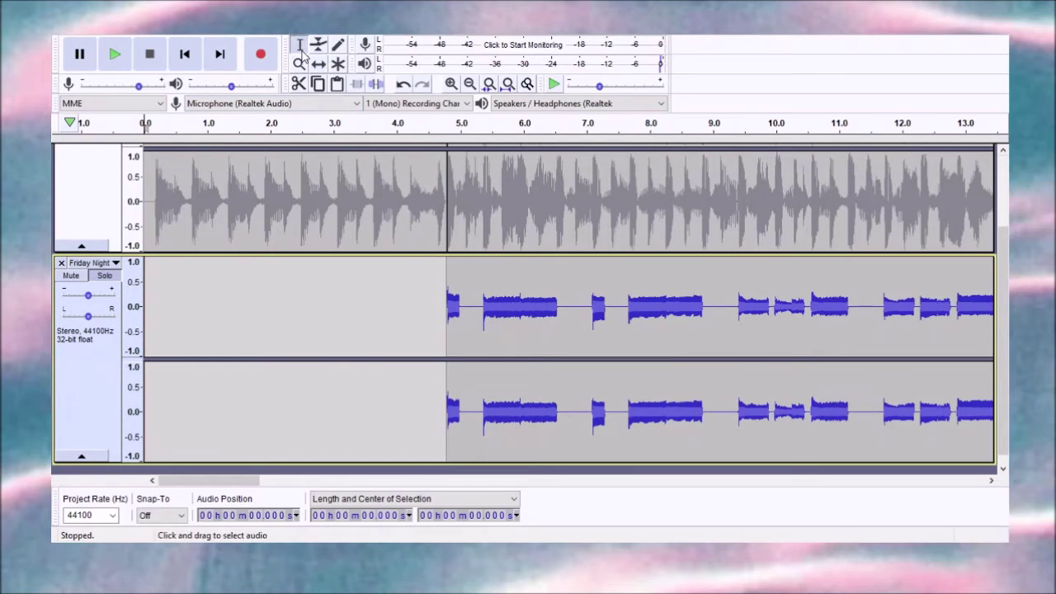
click(487, 210)
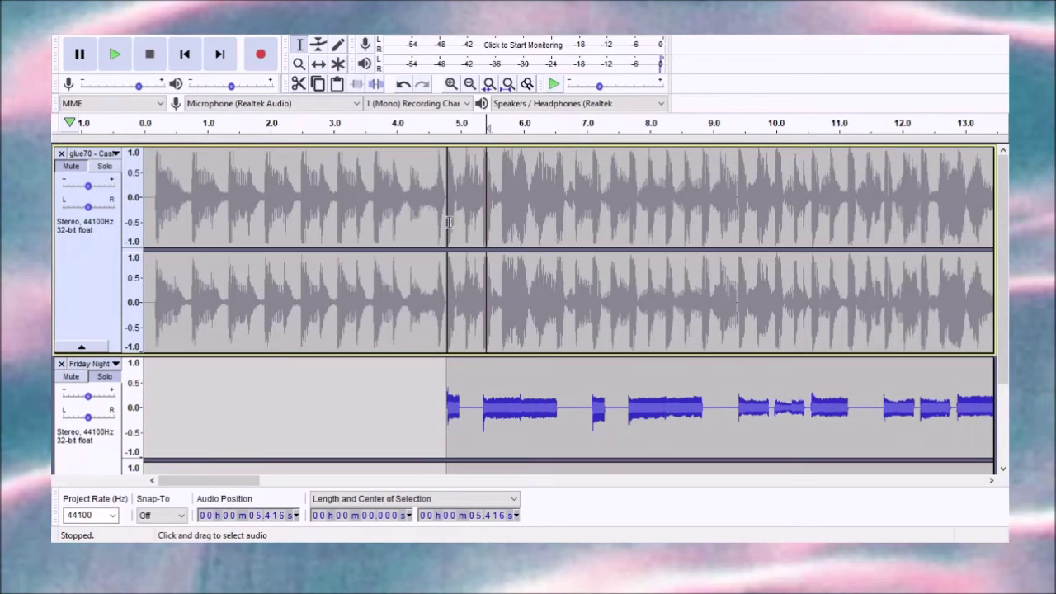
click(448, 222)
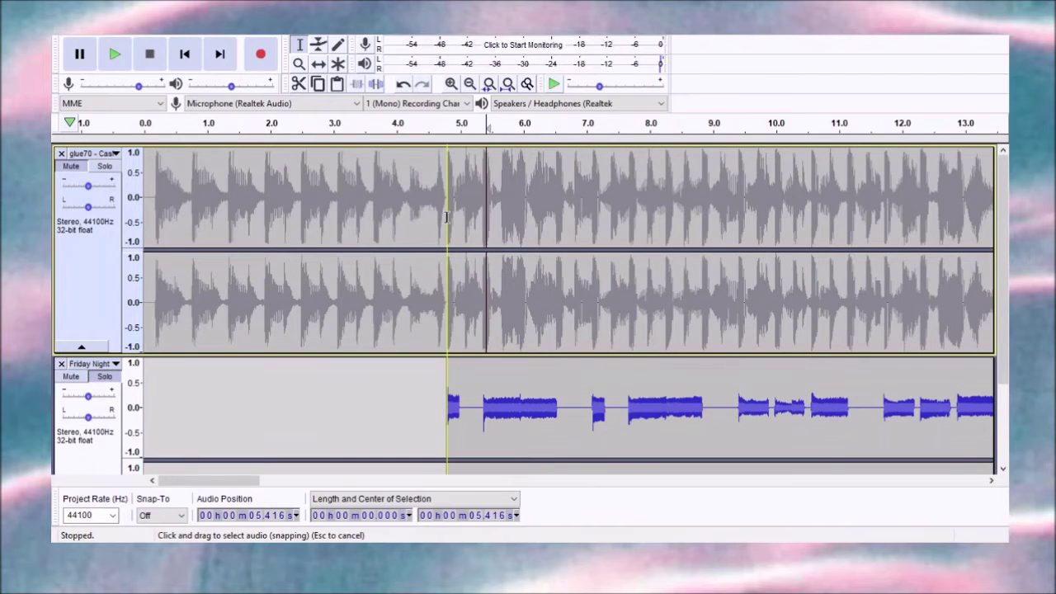
click(431, 206)
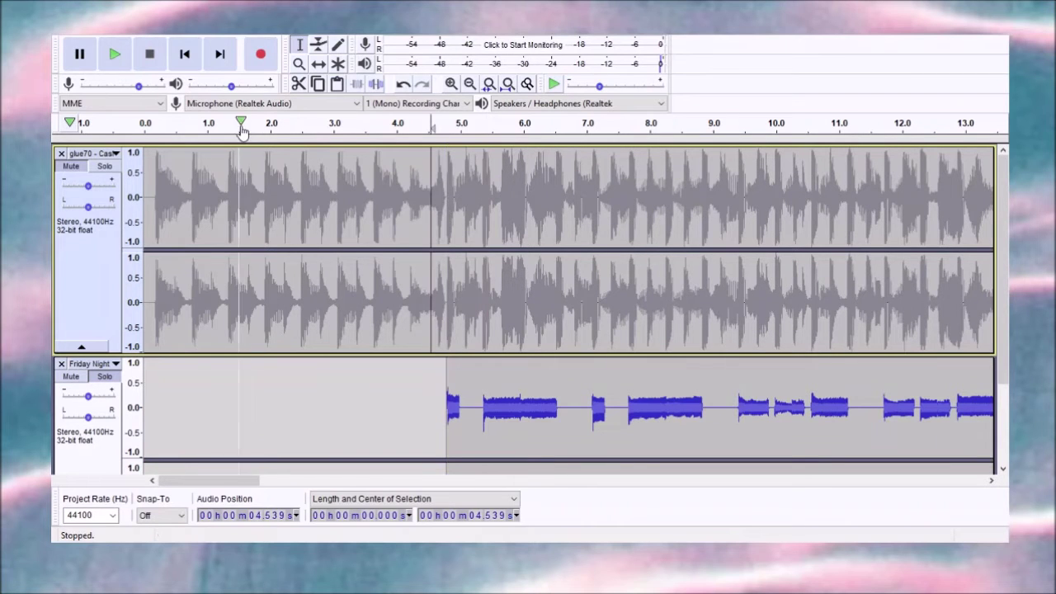
click(71, 165)
click(184, 54)
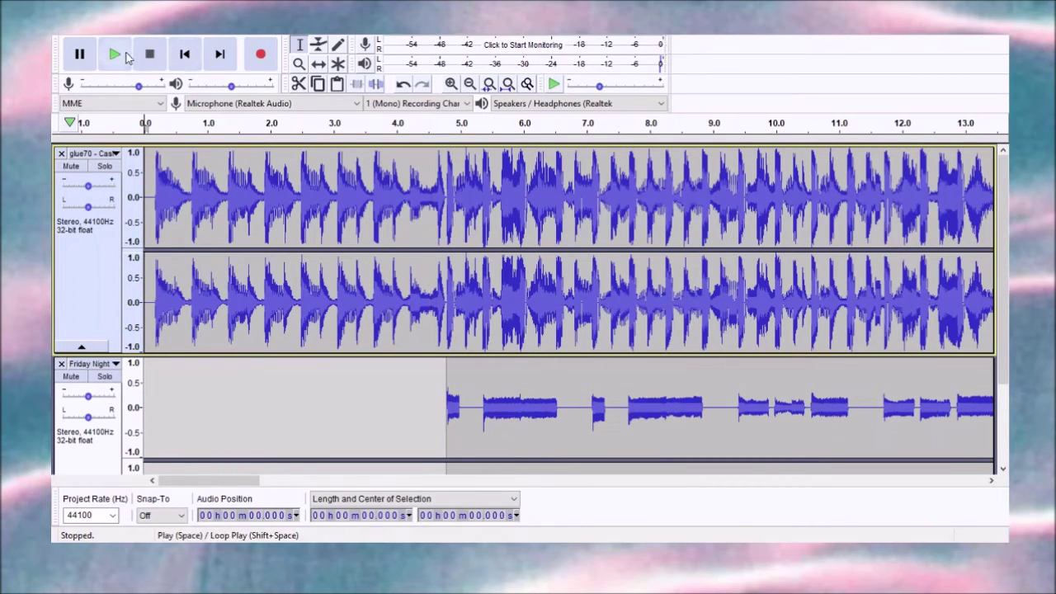
click(433, 186)
click(119, 56)
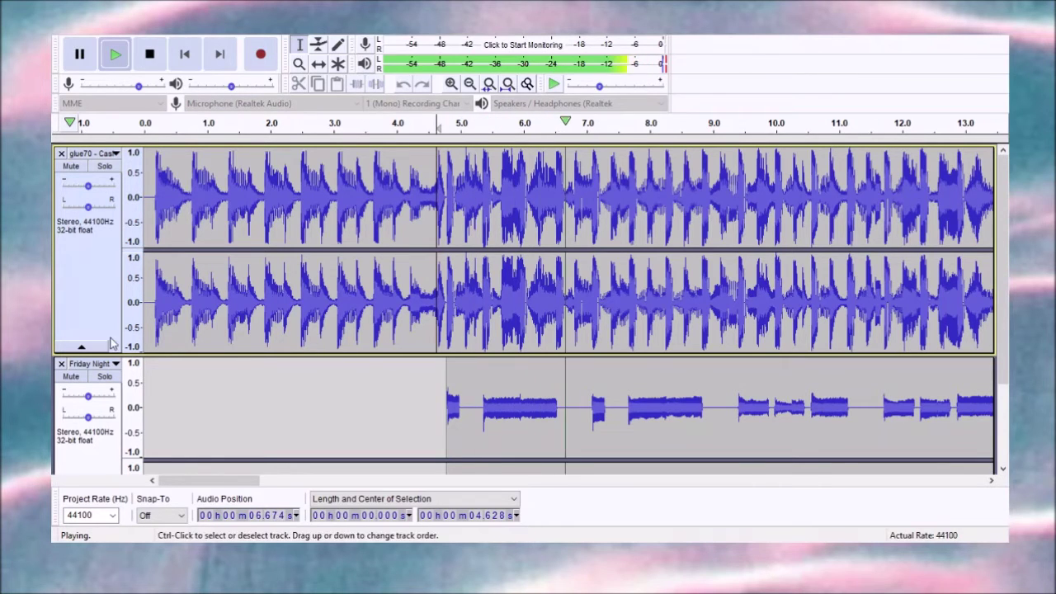
- Raise the Friday Night gain, lower the glue70 gain, then stop and return to the start
mouse_move(88, 396)
mouse_down()
mouse_move(104, 400)
mouse_move(92, 397)
mouse_up()
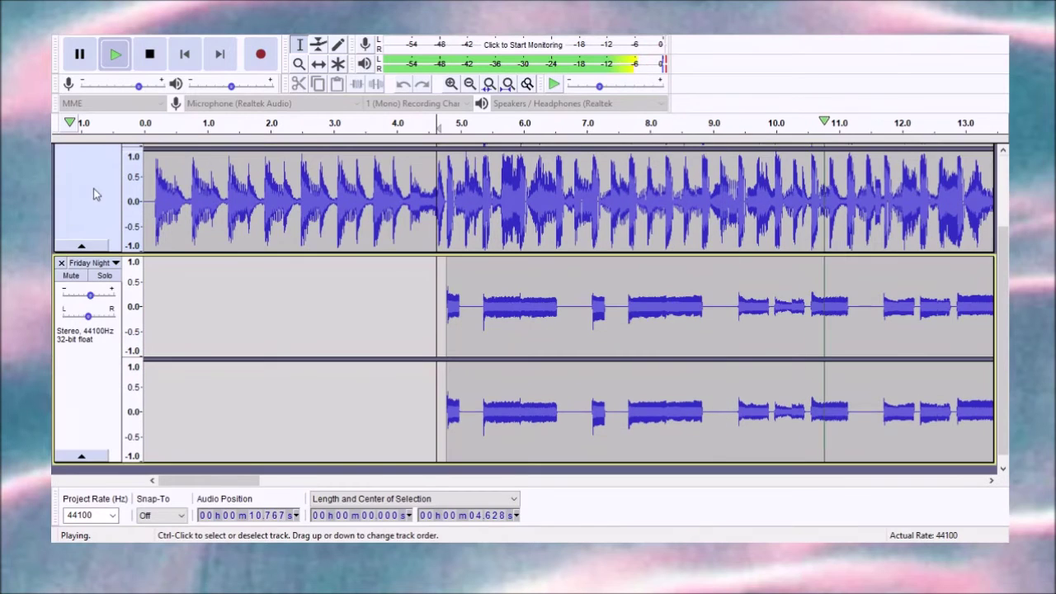
scroll(93, 188, up, 3)
click(89, 188)
drag(89, 188, 74, 192)
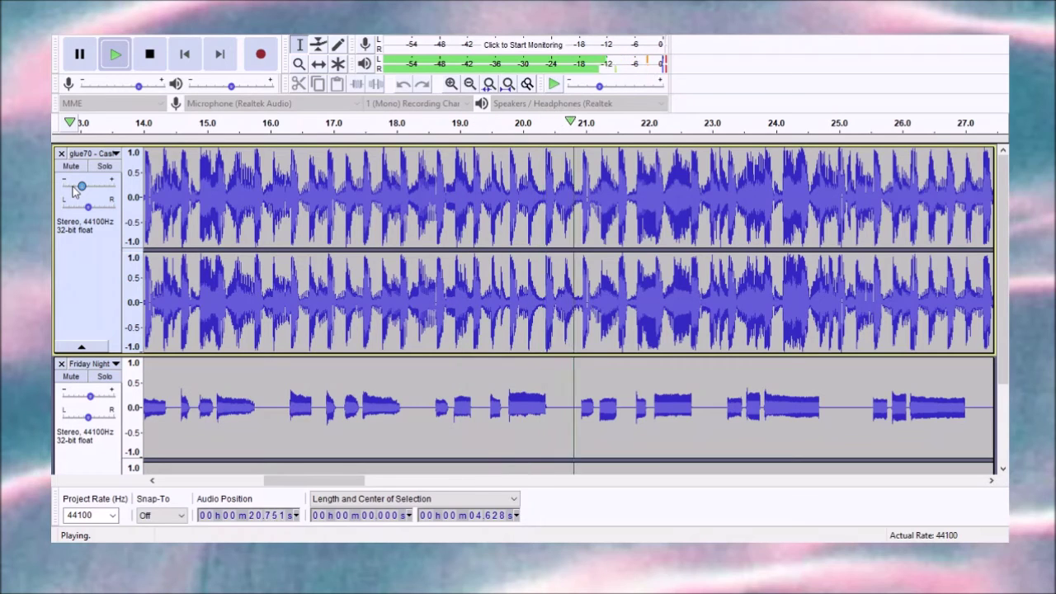
click(150, 55)
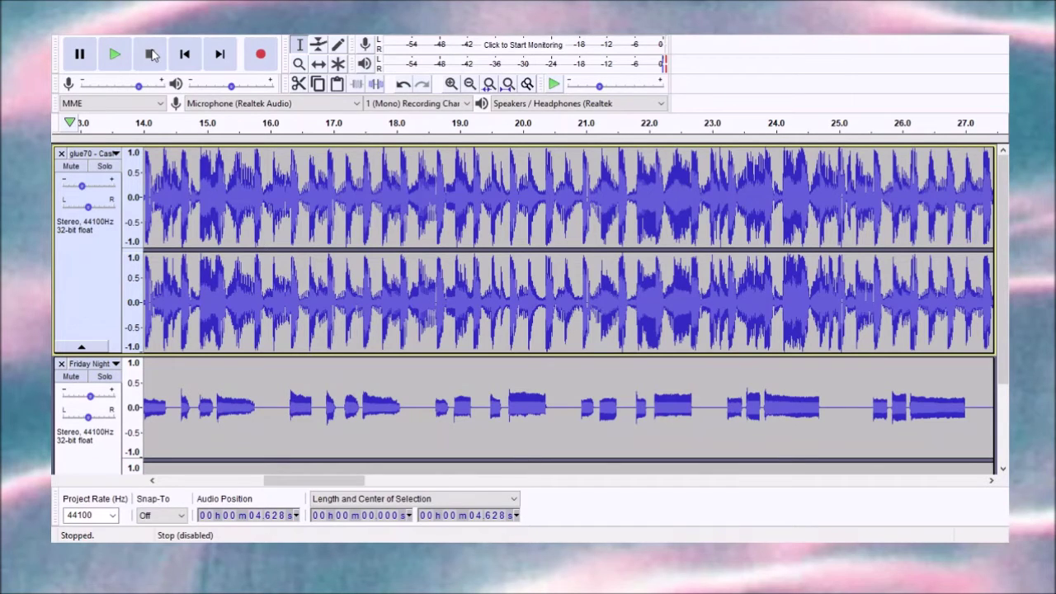
click(185, 54)
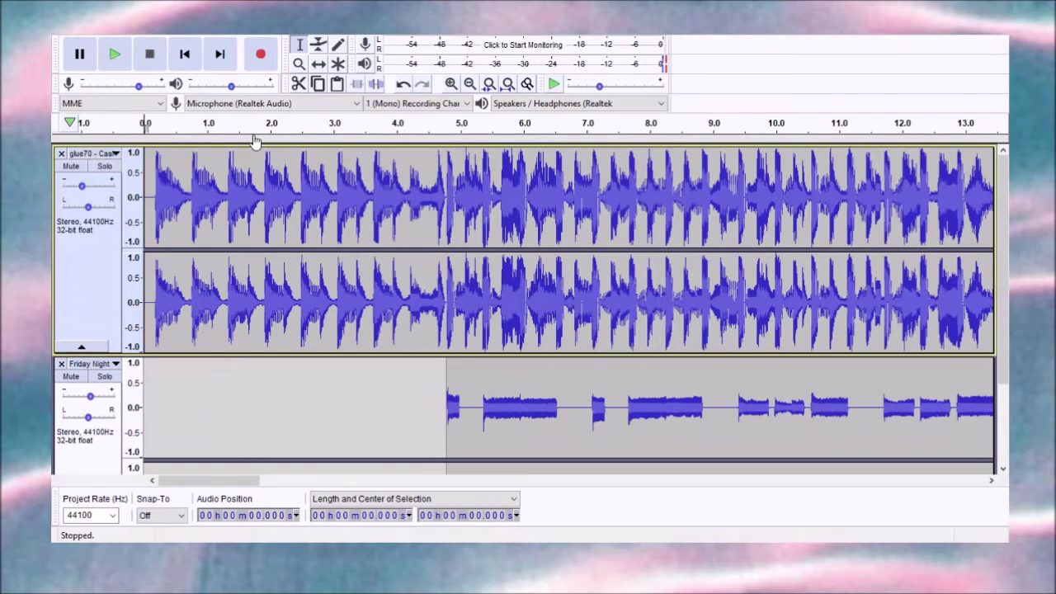
- Nudge the Friday Night gain and play the mix from about 4.1 s
click(404, 198)
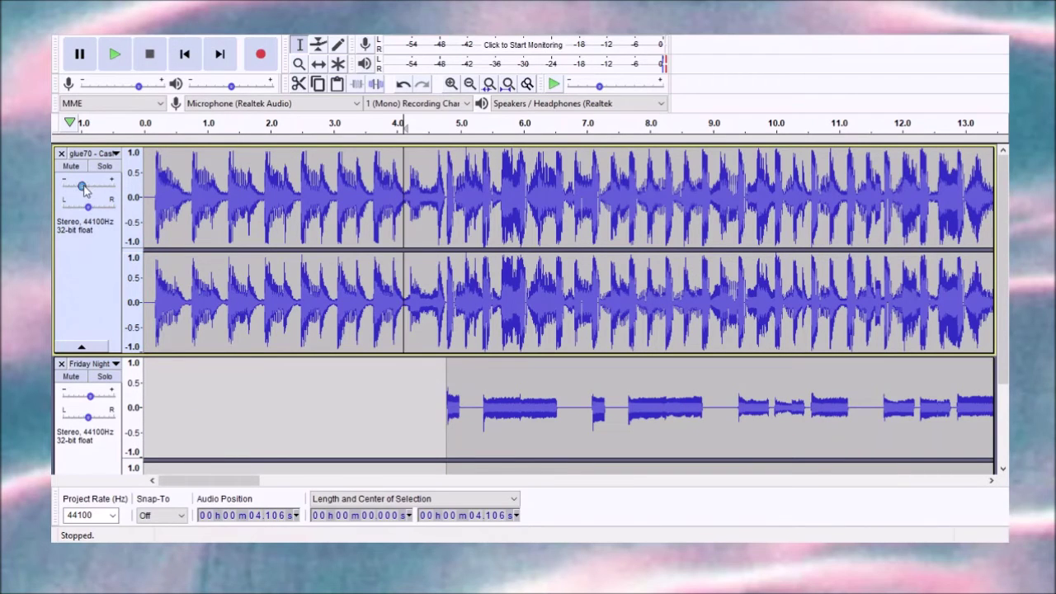
click(93, 400)
scroll(94, 231, down, 3)
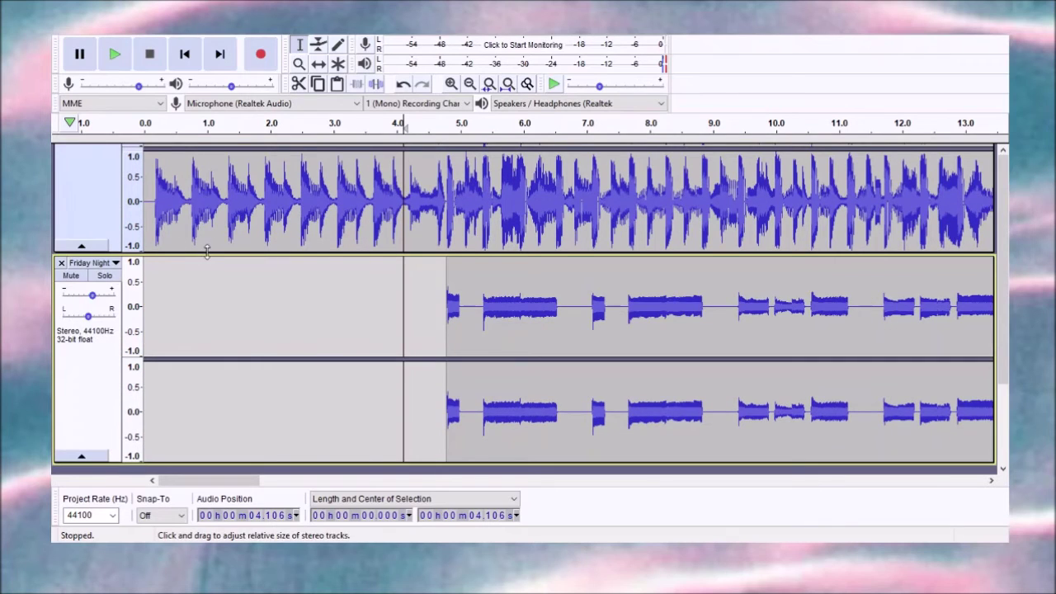
scroll(207, 252, up, 3)
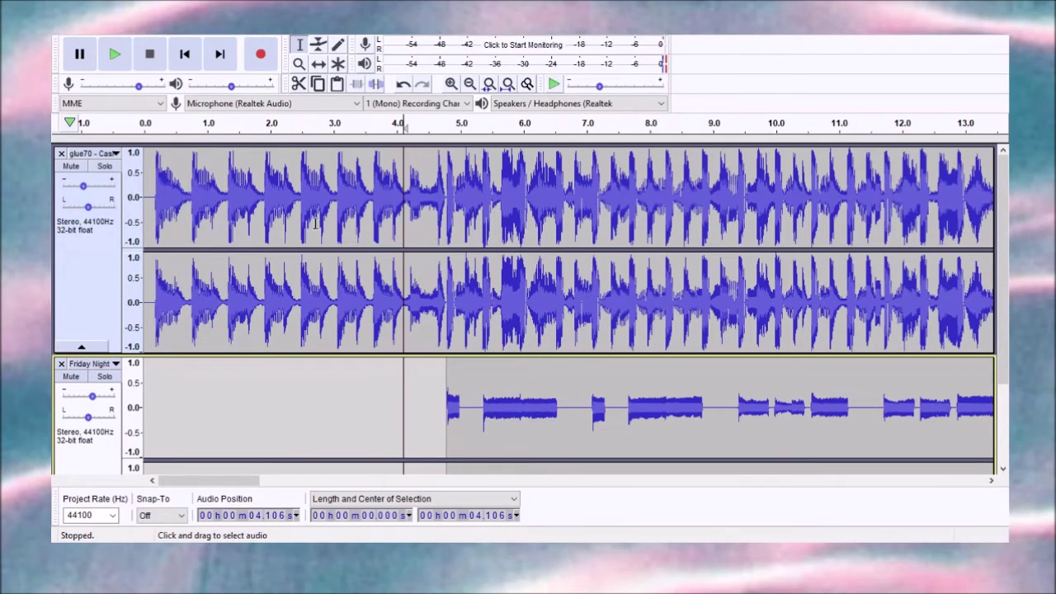
click(440, 198)
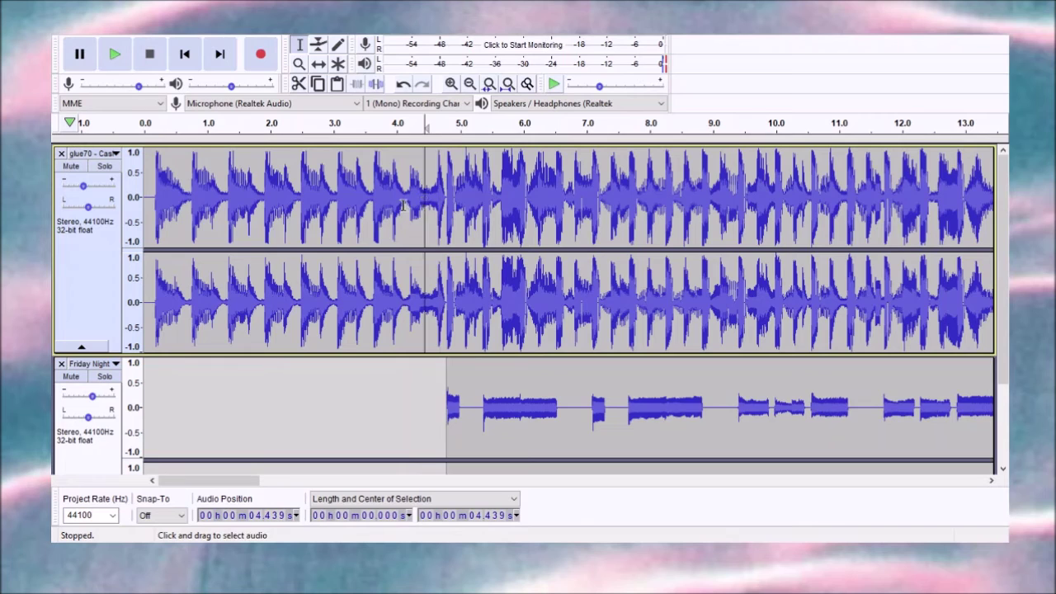
click(404, 208)
click(114, 54)
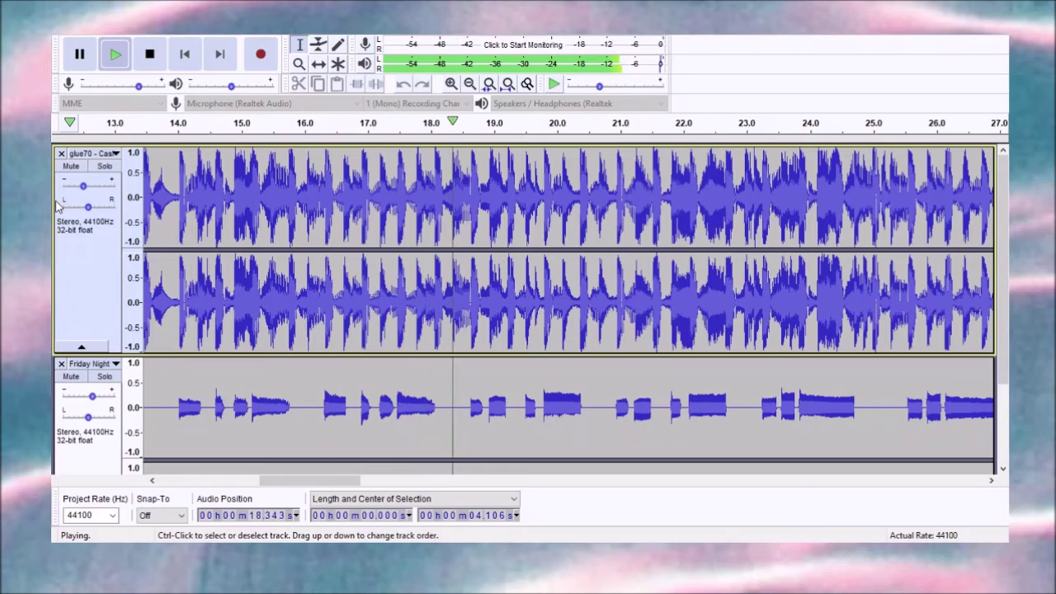
- Zoom out twice to show both whole songs, stop playback, and return to the start
click(298, 63)
right_click(303, 181)
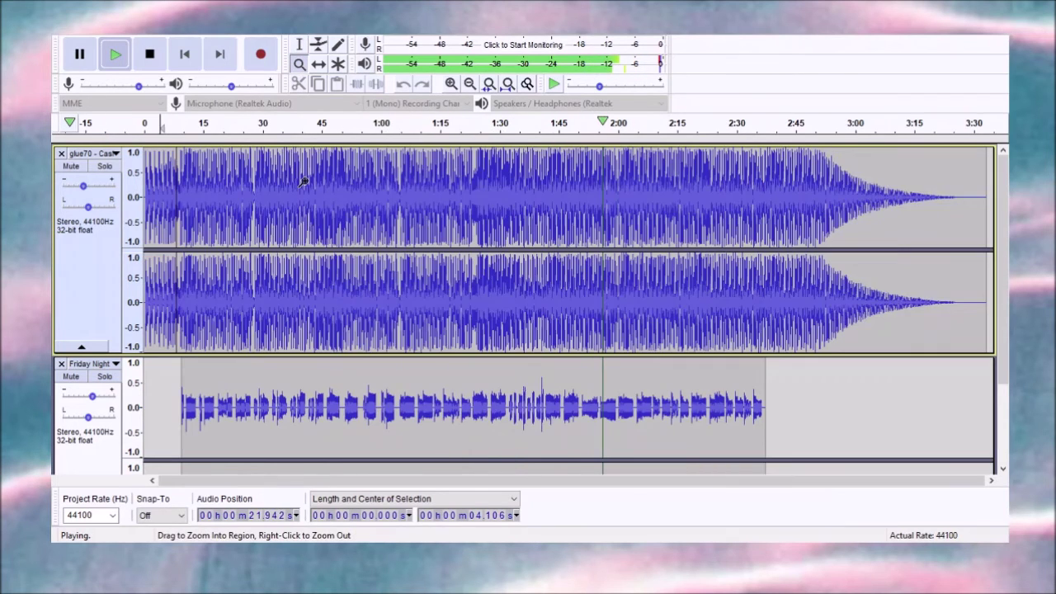
right_click(303, 182)
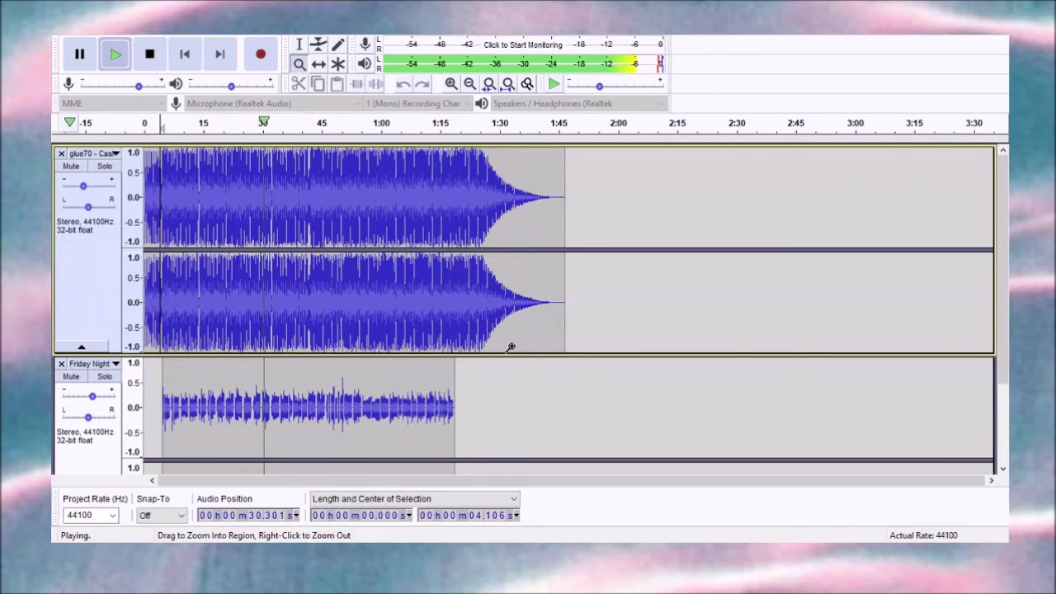
click(151, 54)
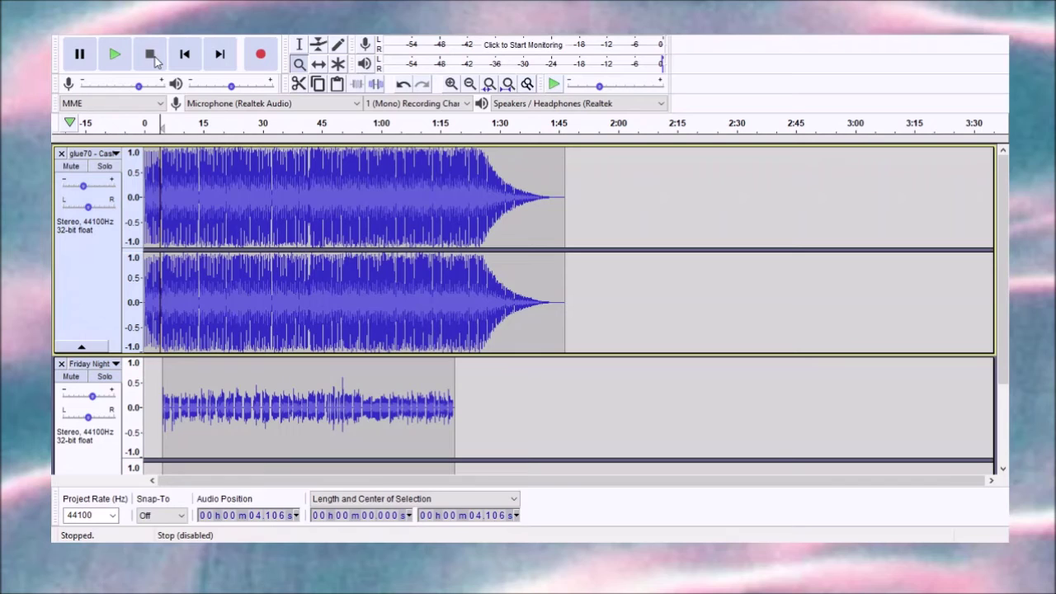
click(176, 61)
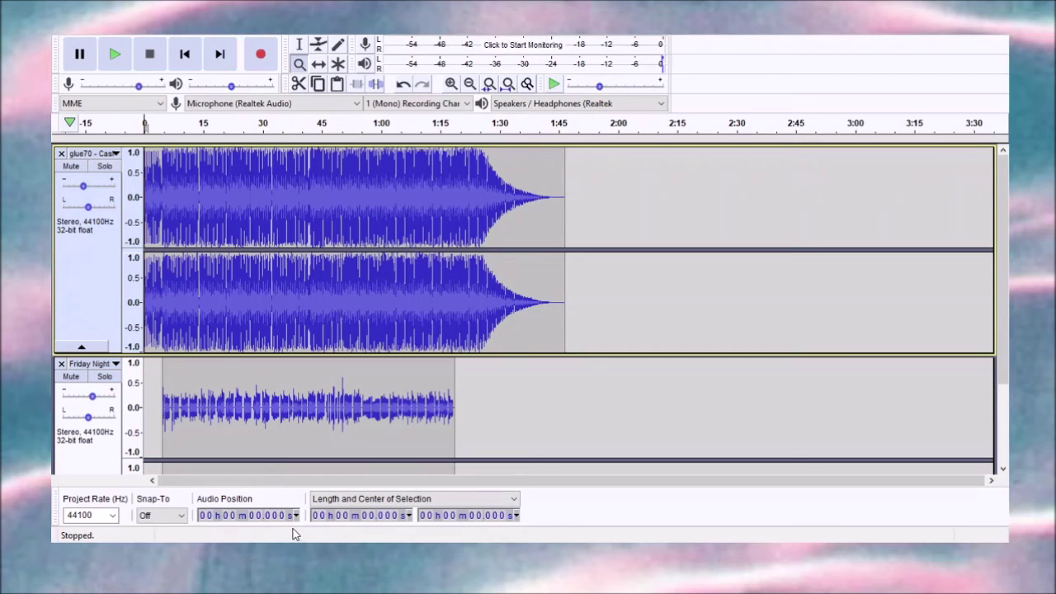
key(ctrl+shift+a)
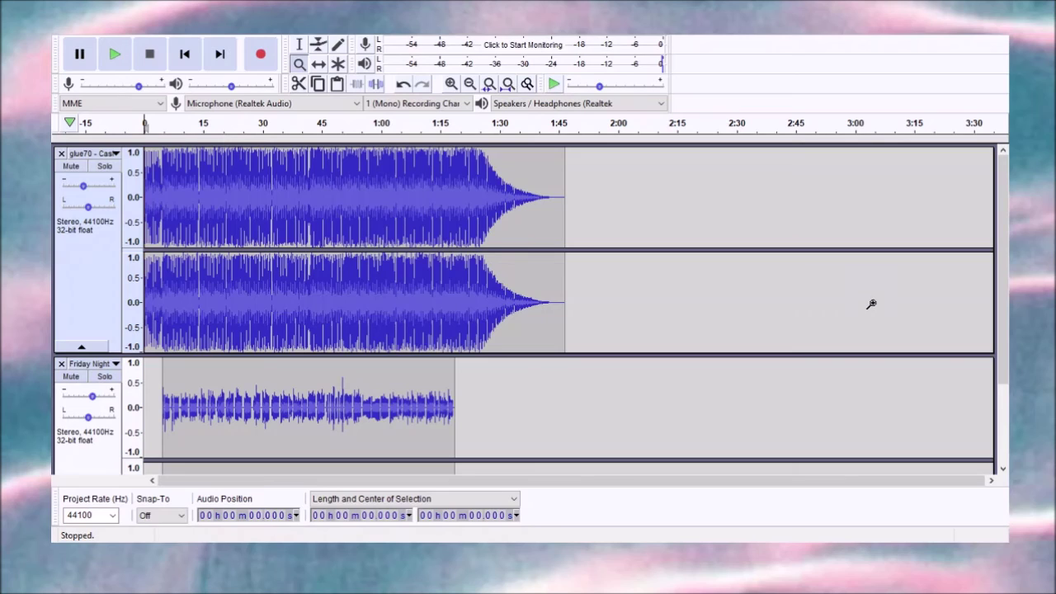
click(302, 62)
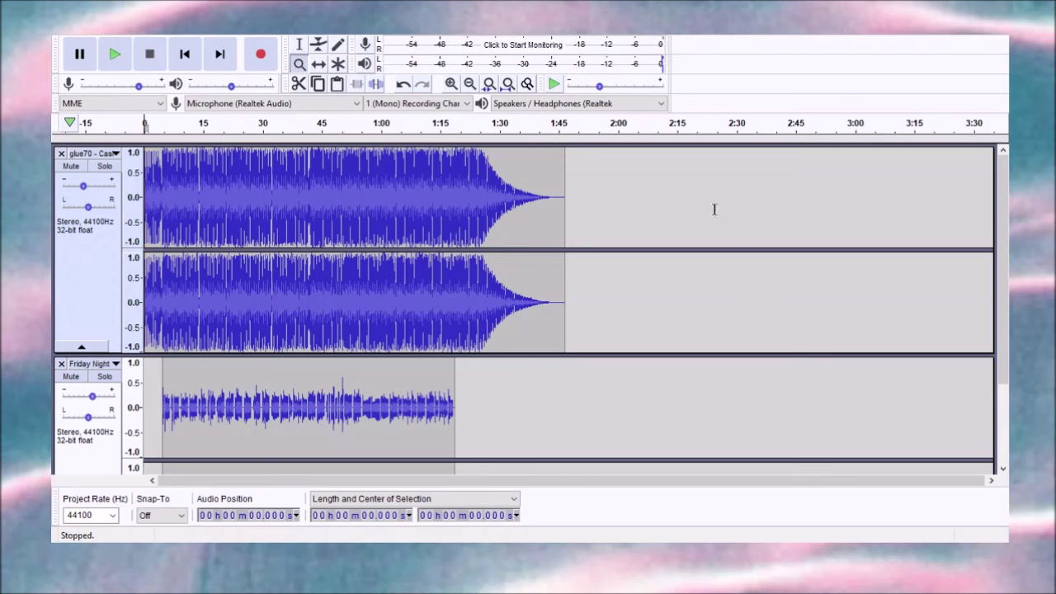